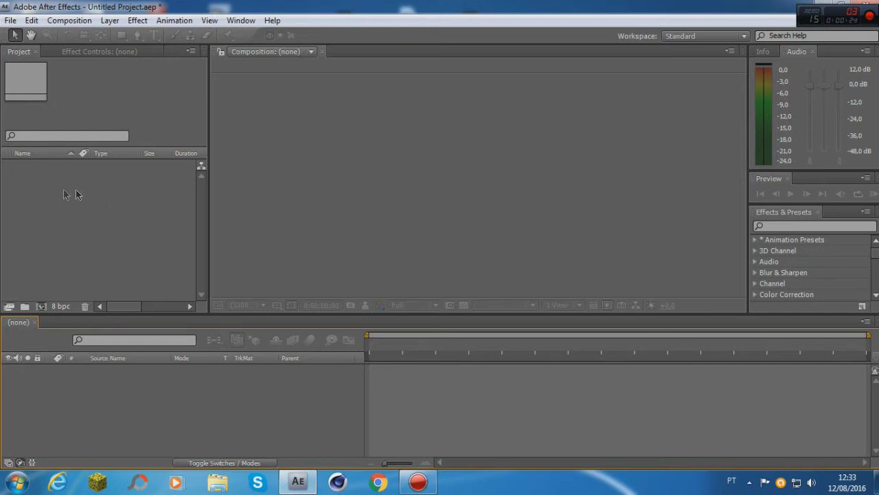
Create a new 1280 x 720 px composition with a 10-second duration and return the playhead to 0:00:00:00.
left_click(63, 24)
left_click(79, 33)
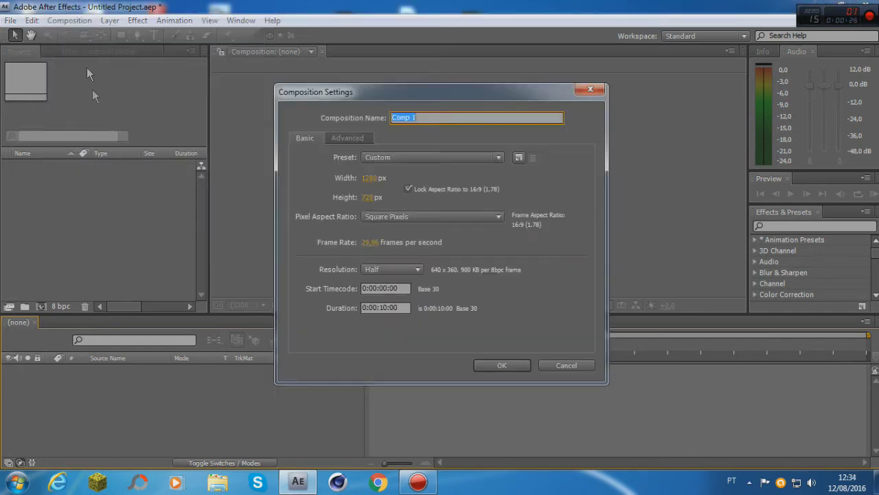
left_click(486, 364)
mouse_move(467, 346)
left_mouse_down()
mouse_move(383, 360)
mouse_move(450, 344)
left_mouse_up()
left_click(59, 254)
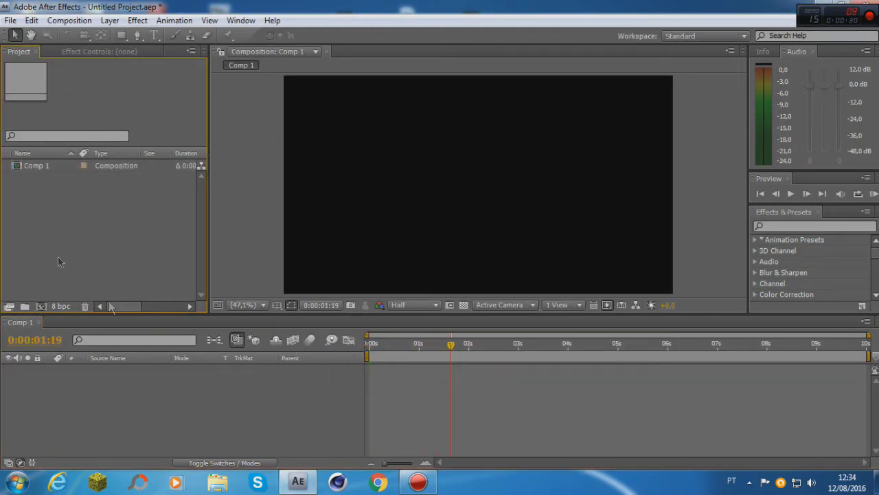
left_click_drag(381, 345, 299, 374)
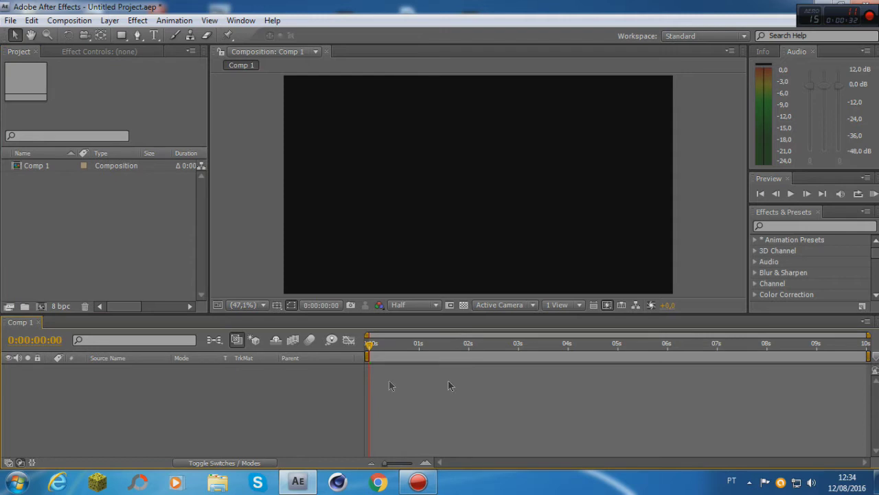
Import the desktop image 1 FRAME0001 - Copia as PNG footage into the project.
left_click(69, 242)
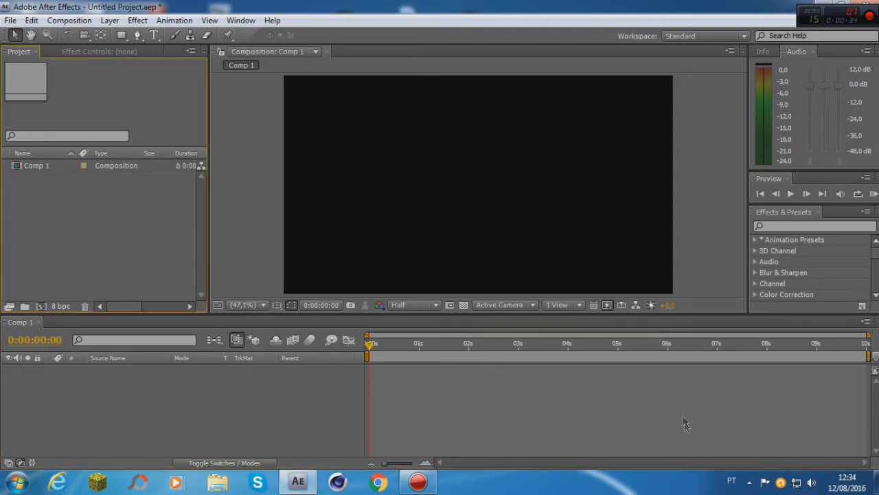
double_click(49, 233)
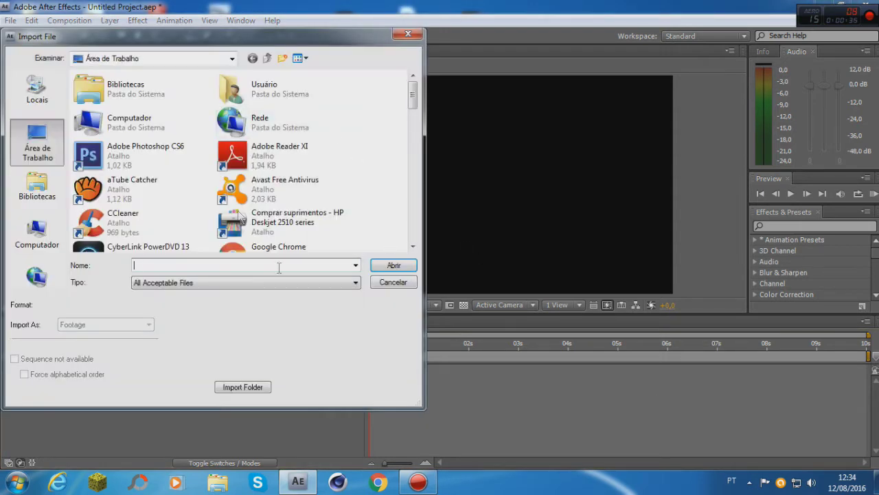
scroll(253, 138, "down", 5)
left_click(110, 85)
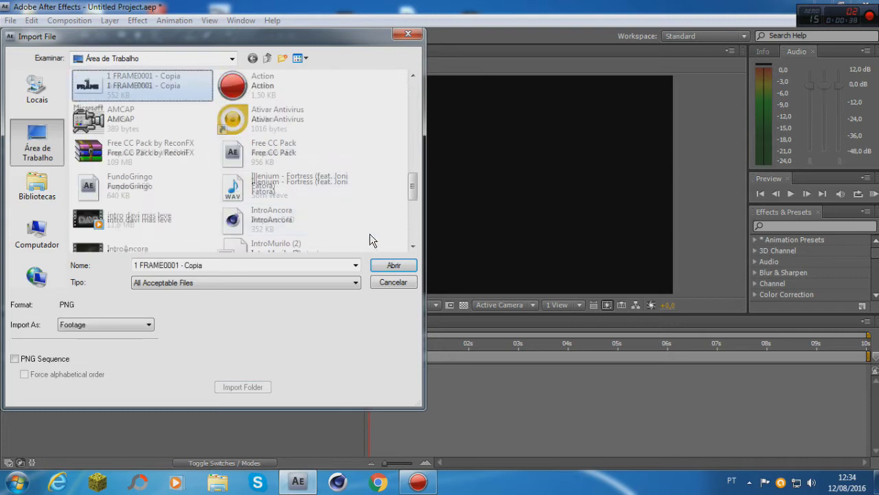
left_click(391, 265)
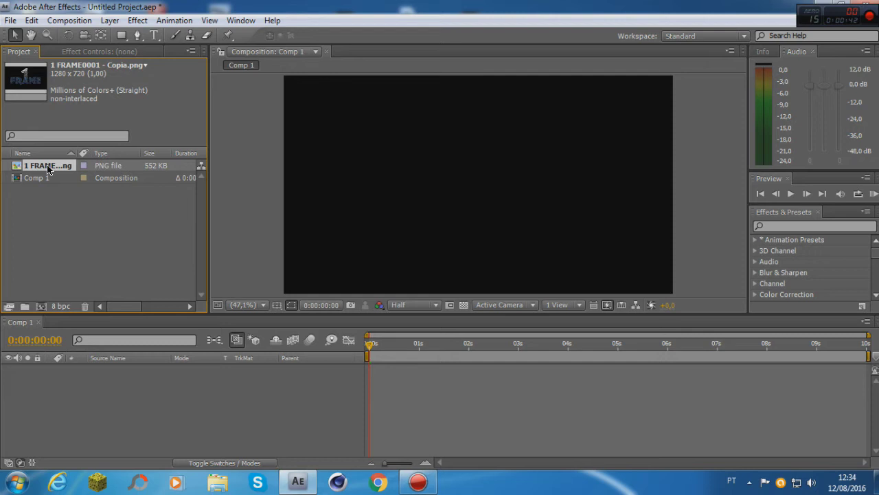
Add the imported PNG to Comp 1 as a layer and duplicate that layer.
left_click_drag(50, 166, 155, 386)
left_click(452, 345)
left_click_drag(452, 346, 475, 343)
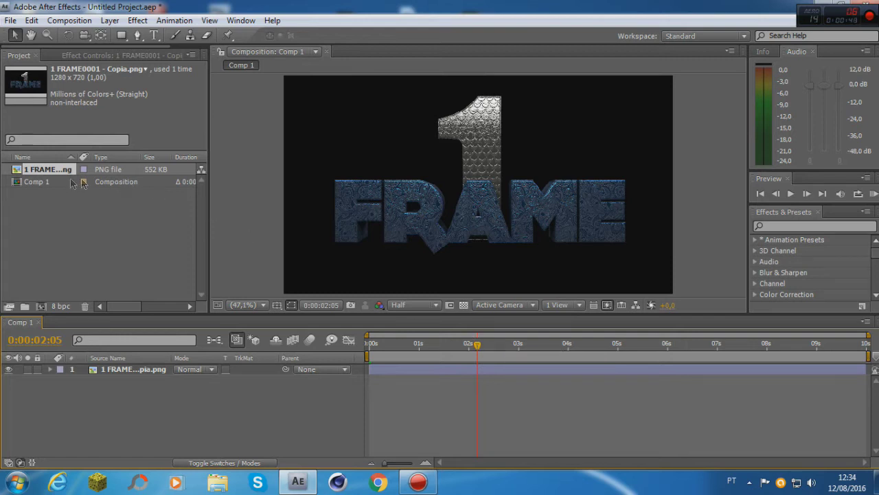
left_click(132, 370)
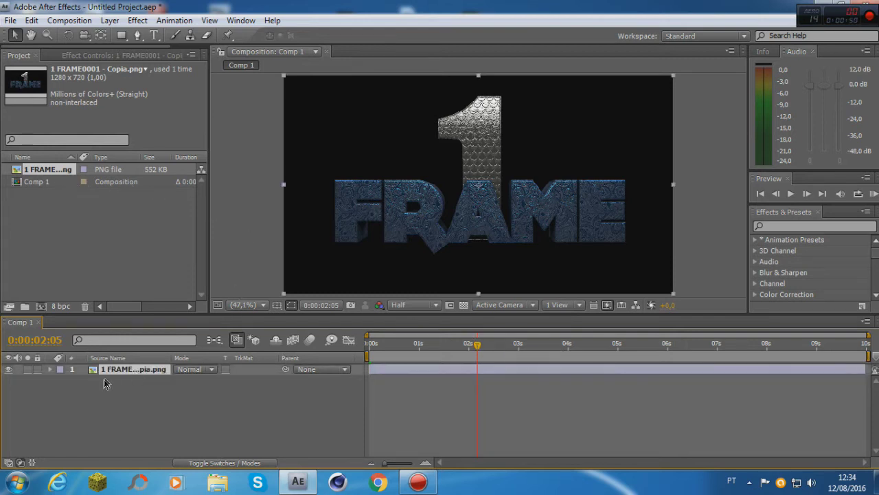
key("ctrl+d")
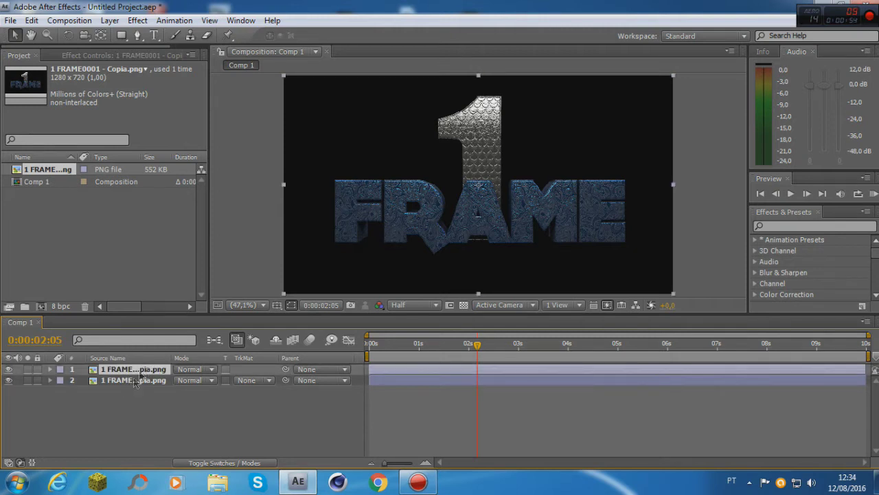
Draw a closed four-point mask around the letter F on the top layer with the Pen tool.
left_click(137, 36)
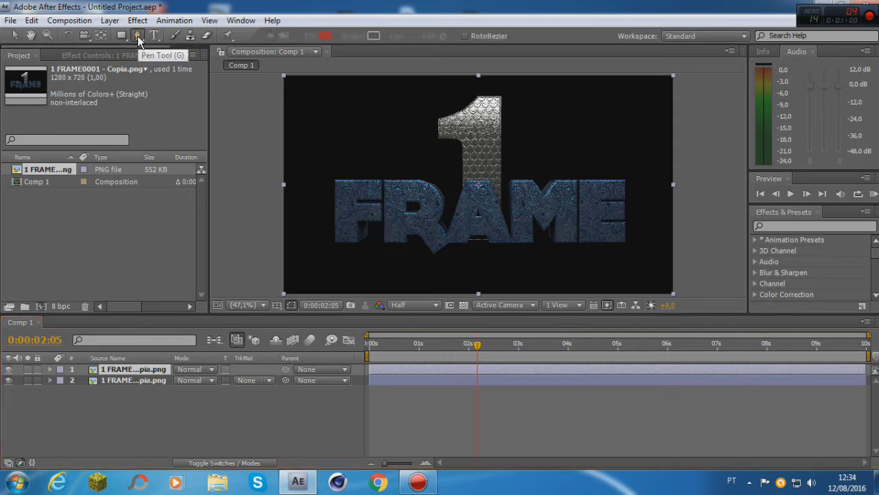
left_click(317, 271)
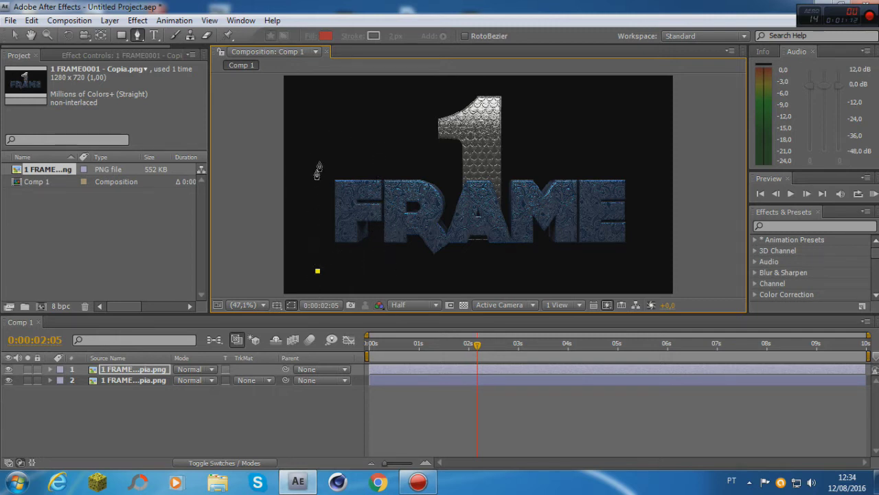
left_click(312, 146)
left_click(387, 139)
left_click(381, 270)
left_click(317, 271)
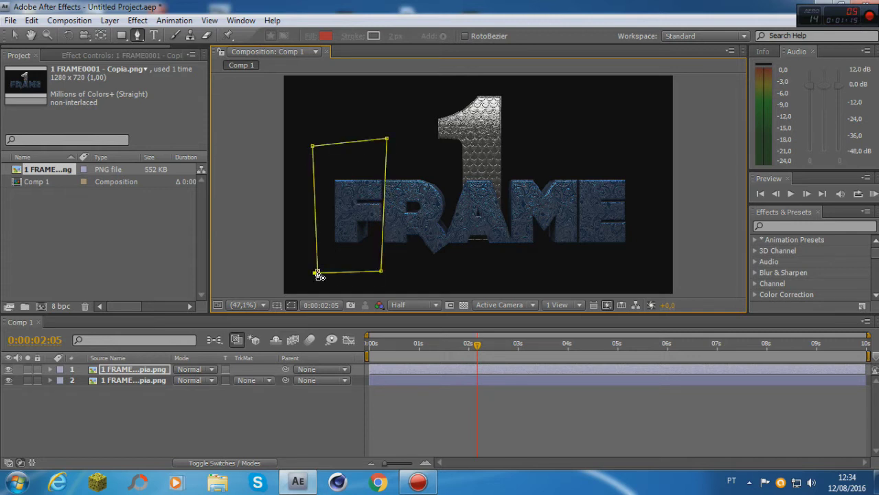
key("ctrl+z")
key("ctrl+z")
left_click(381, 270)
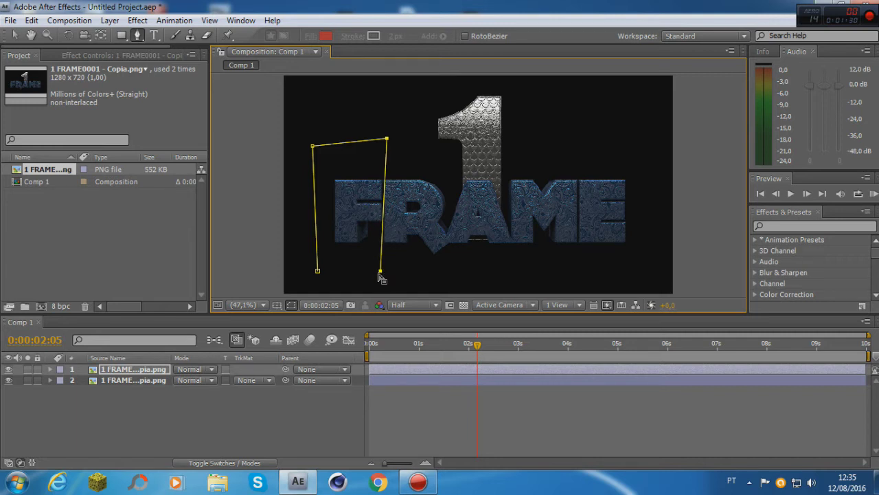
left_click_drag(380, 272, 377, 272)
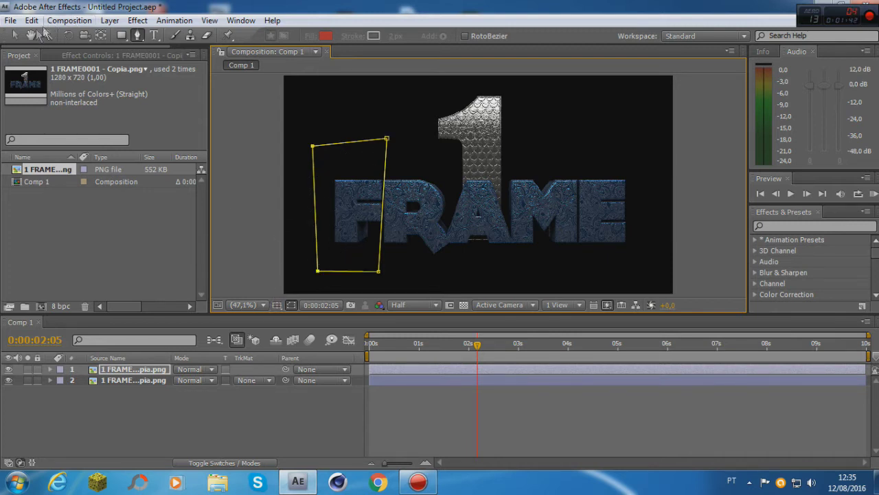
Move the masked F slightly upward with the Selection tool and hide the unmasked layer 2.
left_click(16, 37)
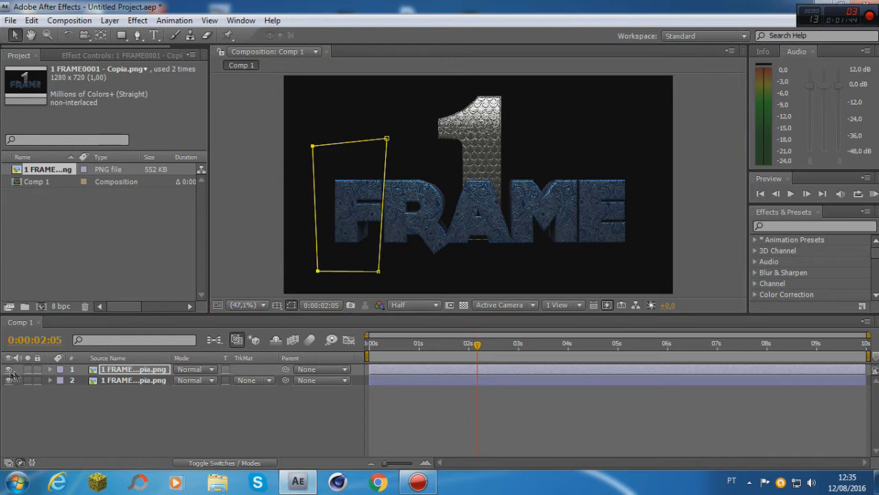
left_click(341, 214)
left_click_drag(341, 214, 352, 188)
left_click(9, 380)
left_click(232, 406)
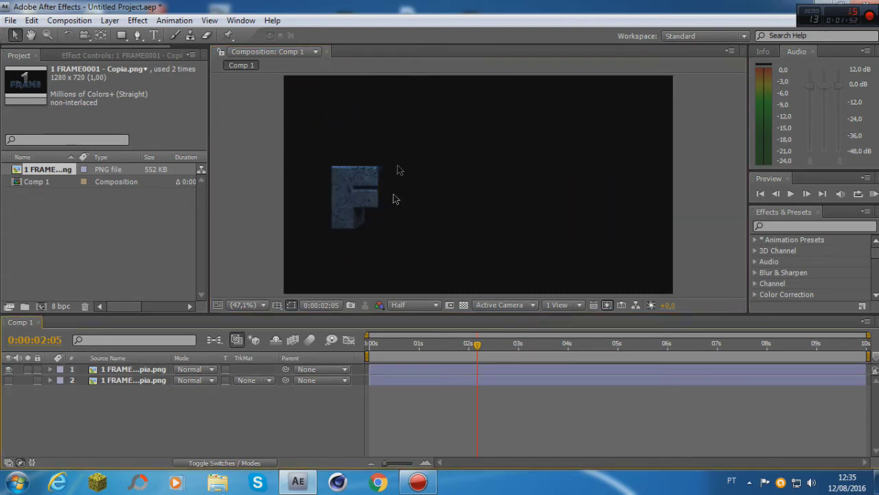
Toggle the visibility of both layers to compare them, and delete the unmasked layer 2.
left_click(114, 370)
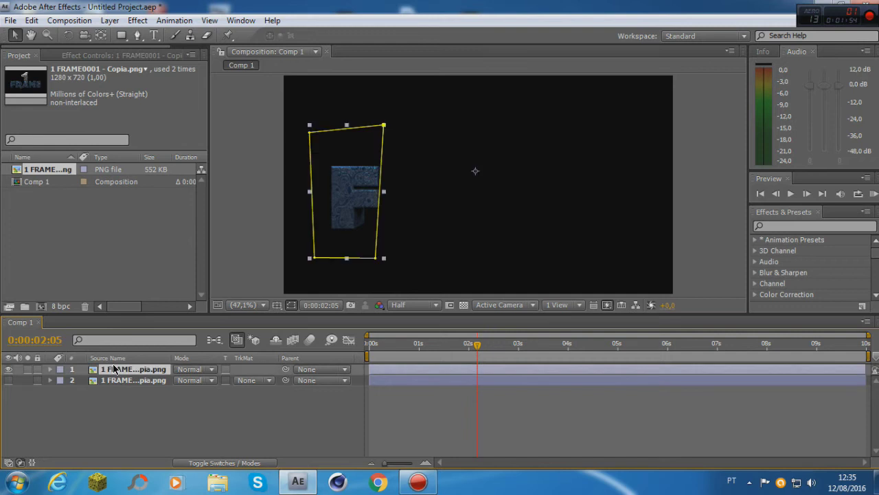
left_click(133, 381)
left_click(9, 380, "alt")
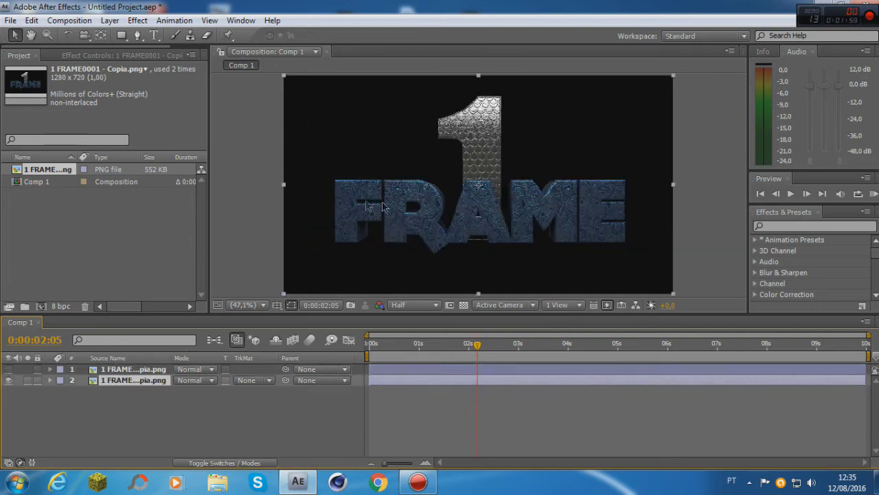
left_click(9, 369)
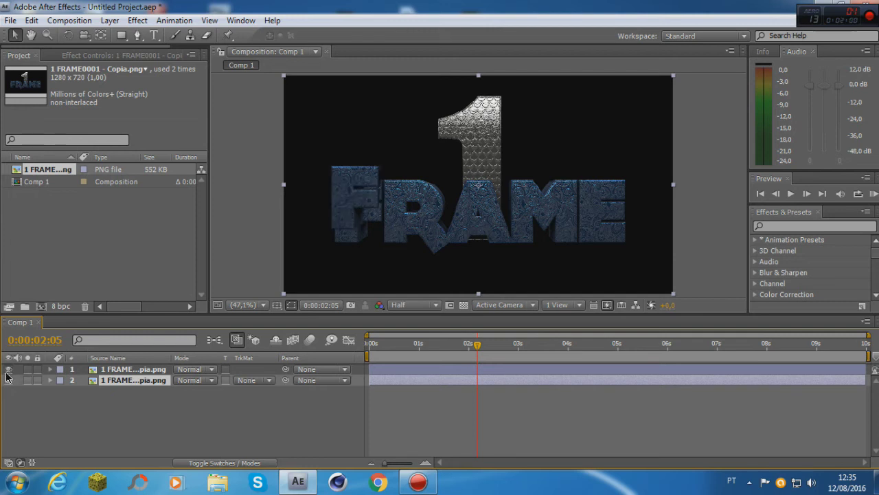
left_click(8, 380)
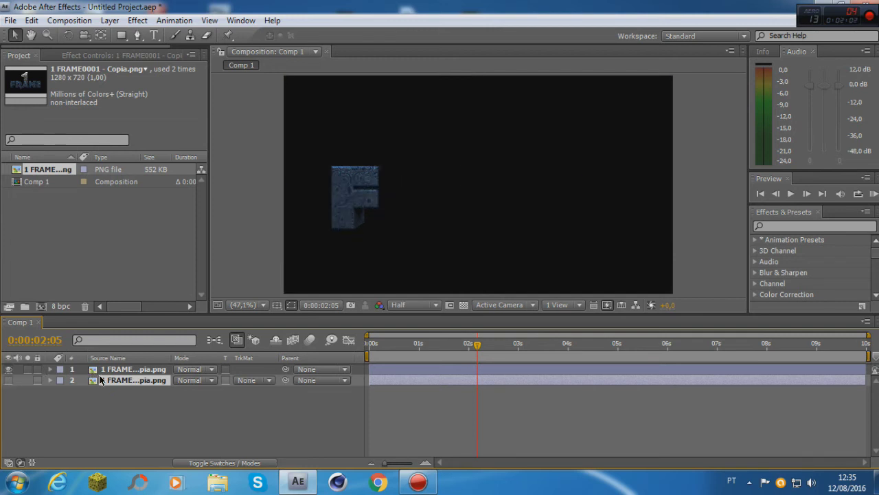
key("Delete")
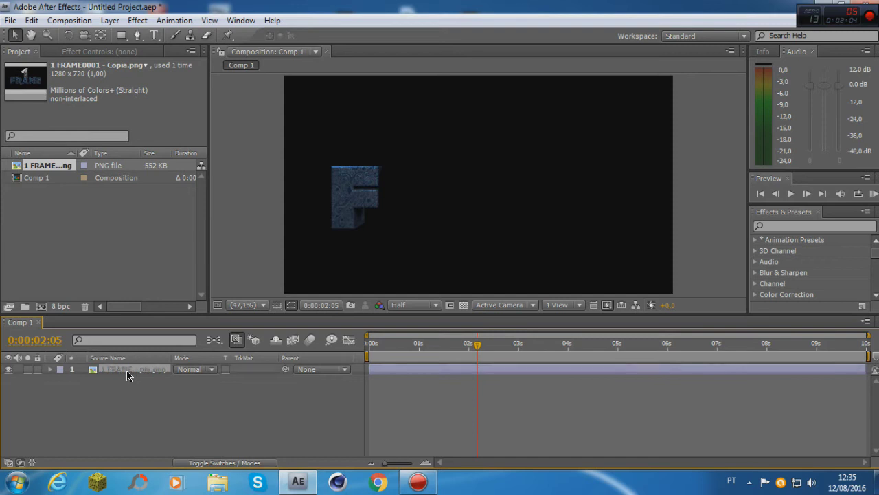
Expand the F layer's Transform properties and move the letter so its Position is about 691, 272.9.
left_click(127, 375)
left_click(135, 400)
left_click(129, 369)
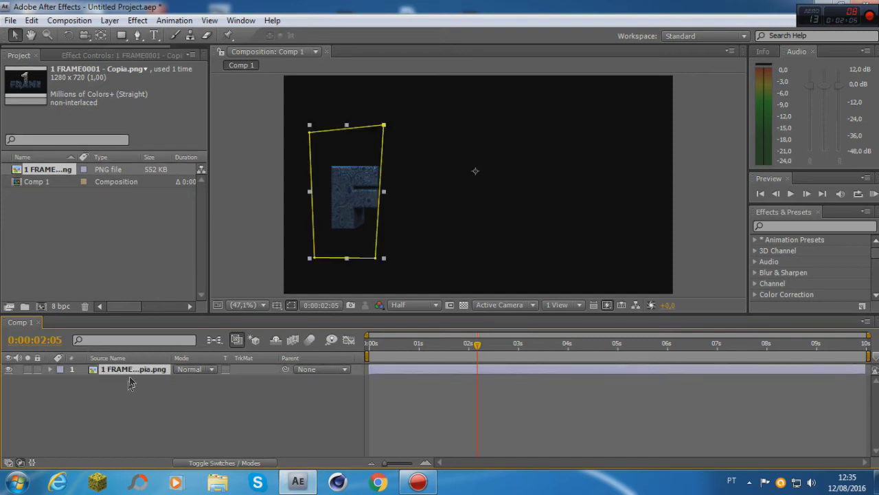
left_click(50, 369)
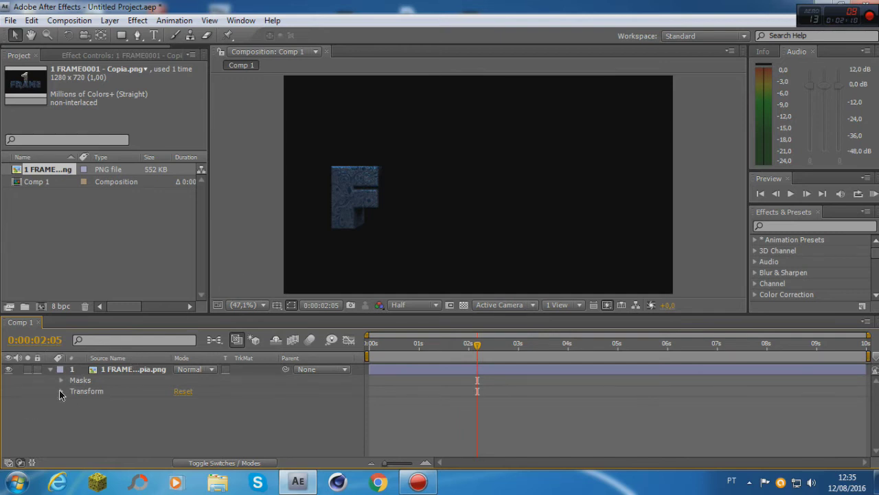
left_click(60, 391)
left_click_drag(477, 343, 498, 343)
left_click_drag(360, 162, 379, 150)
left_click(292, 412)
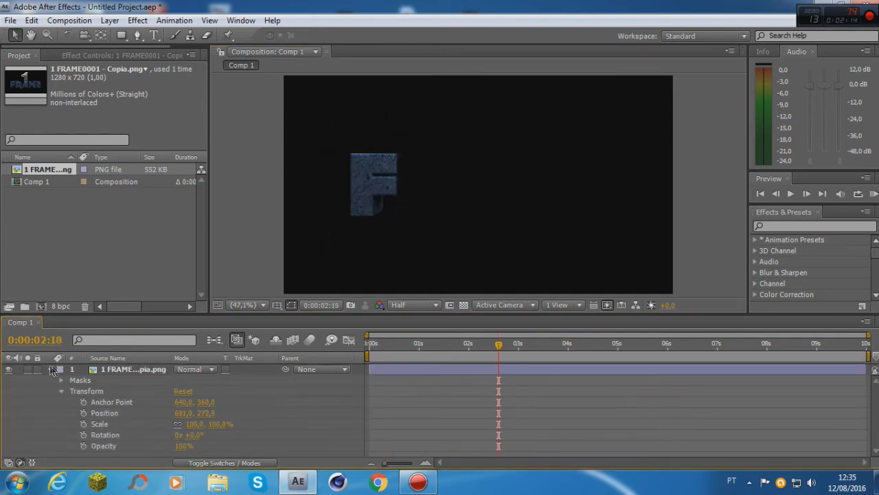
Add Scale and Rotation keyframes to the F layer at 0:00:00:00, with Scale at 0% and Rotation at 0°.
left_click_drag(453, 342, 330, 354)
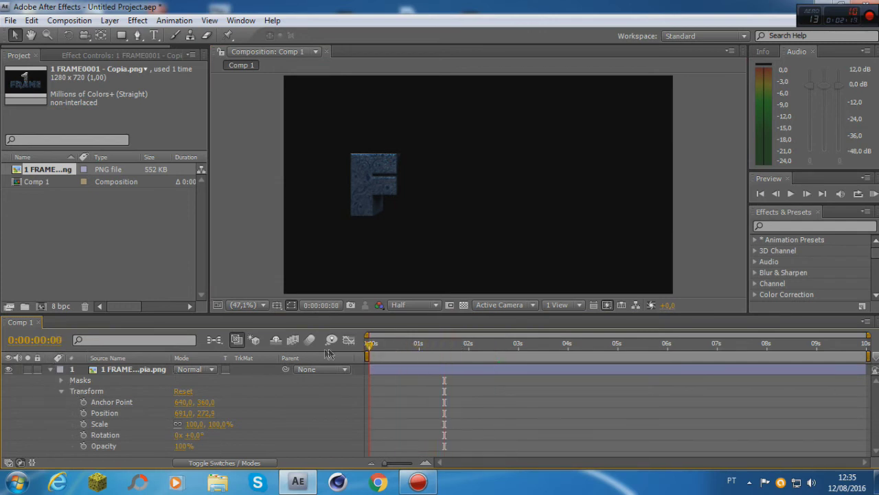
left_click(83, 424)
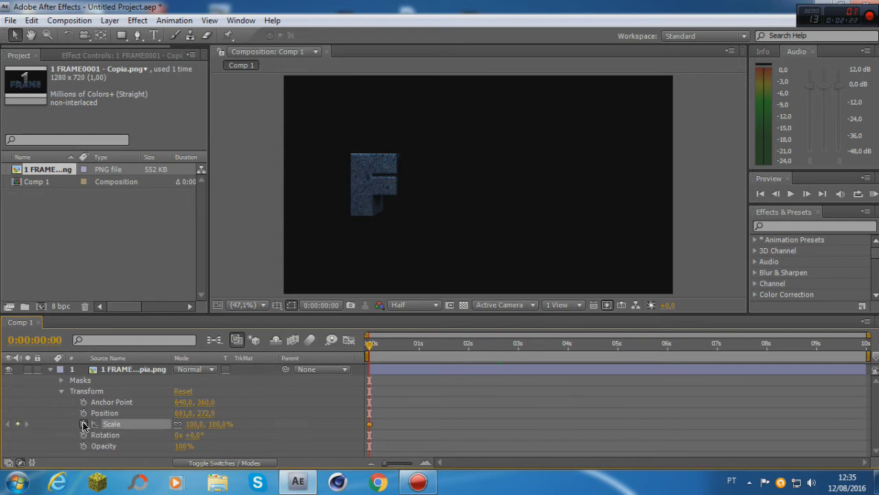
left_click(194, 424)
type("0")
key("Return")
left_click(83, 435)
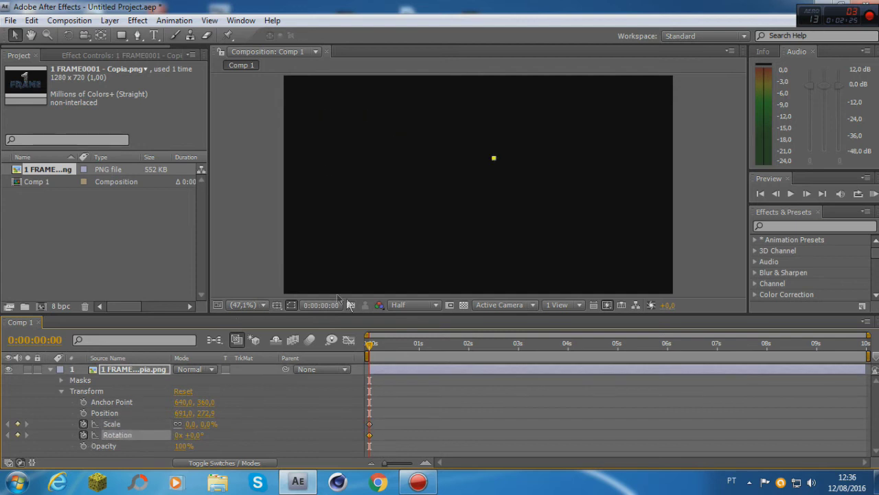
Add keyframes at 0:00:01:15 with Scale at 100% and Rotation at 1x +0.0°, and move the playhead to 0:00:02:18.
left_click(447, 344)
left_click_drag(443, 345, 442, 344)
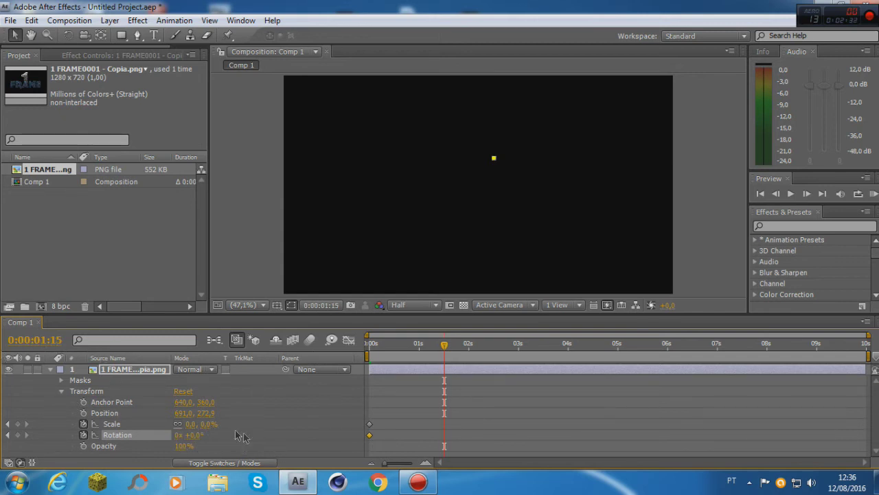
left_click(189, 424)
type("100")
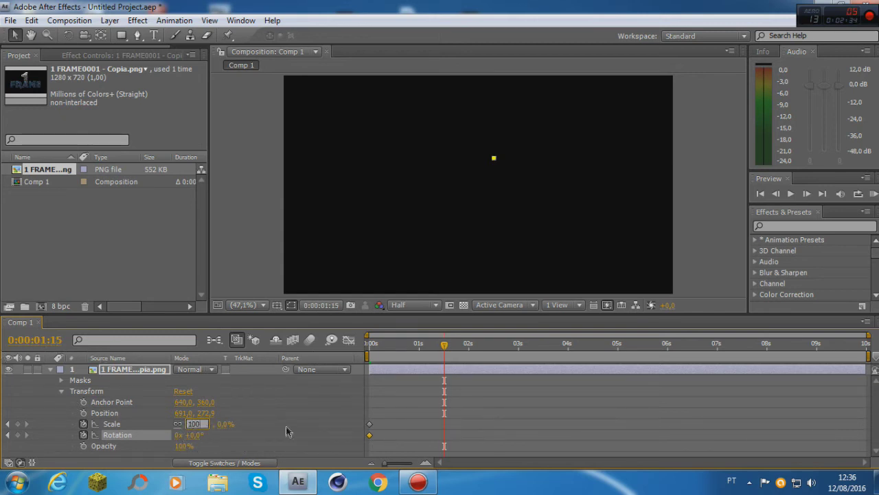
left_click(285, 433)
left_click(197, 435)
type("30")
key("Return")
left_click_drag(444, 343, 498, 333)
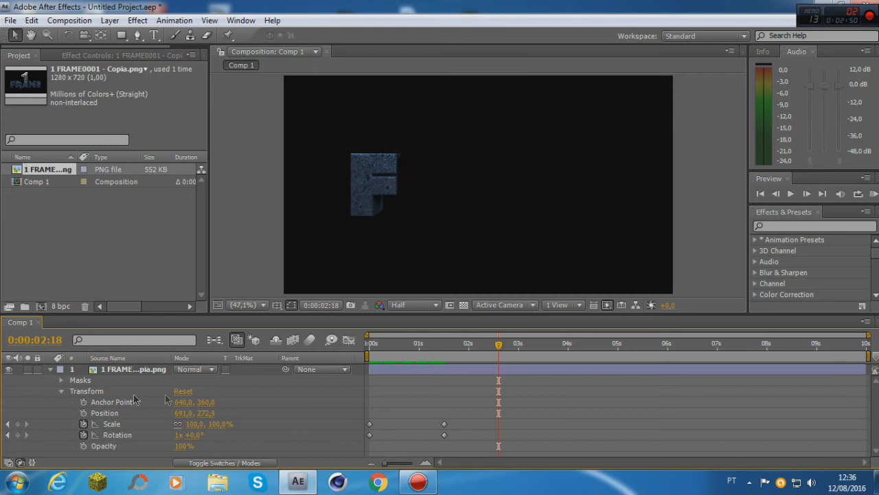
Set the F layer's Anchor Point to 242, 450 so that it sits at the letter's centre.
left_click(108, 402)
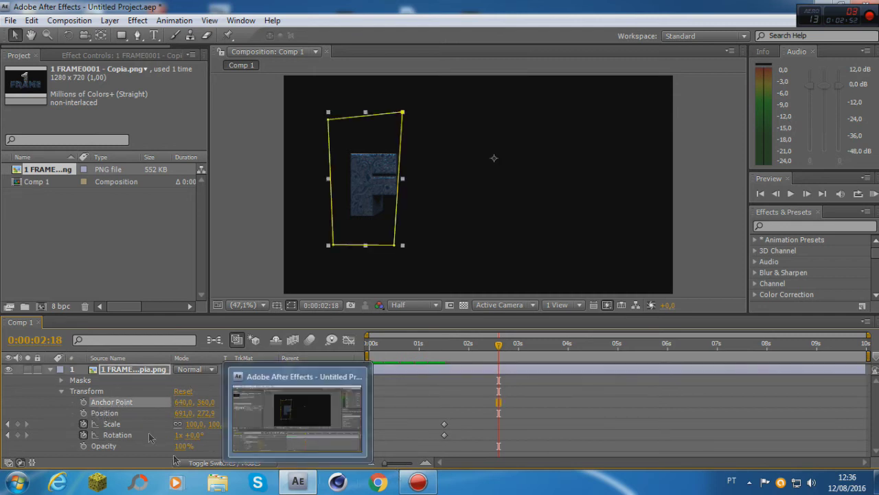
left_click(16, 412)
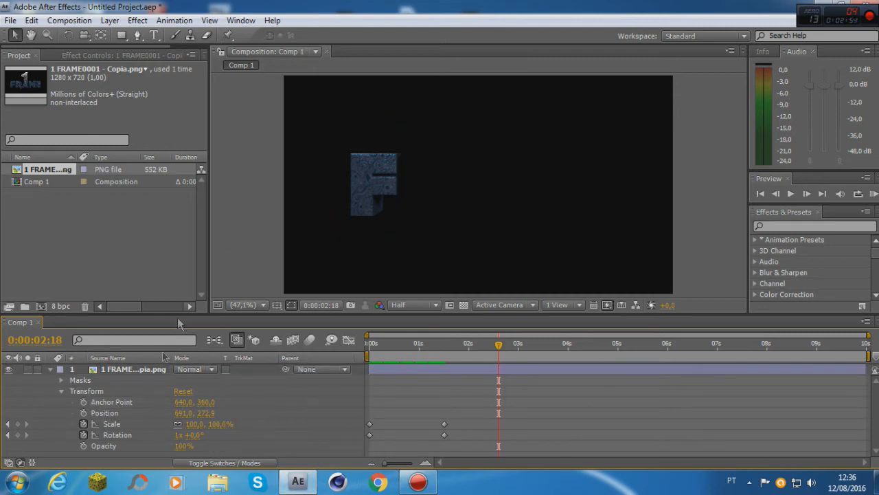
left_click(104, 412)
left_click(122, 402)
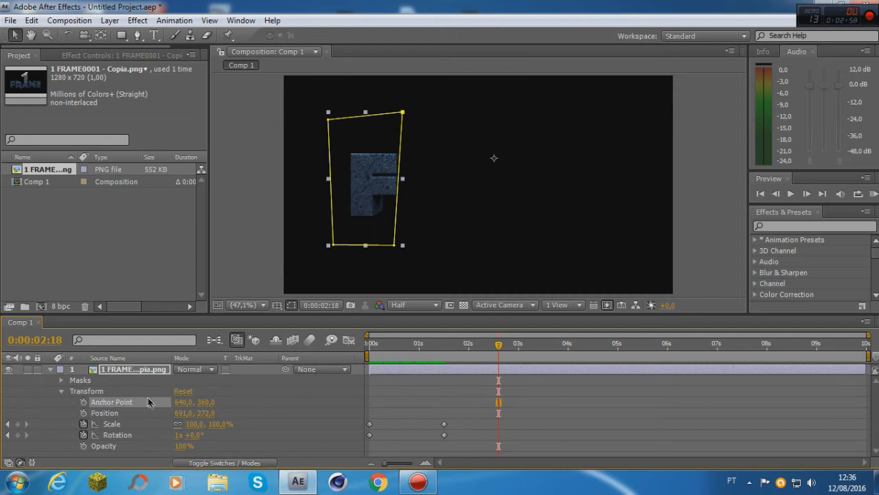
left_click_drag(182, 403, 69, 388)
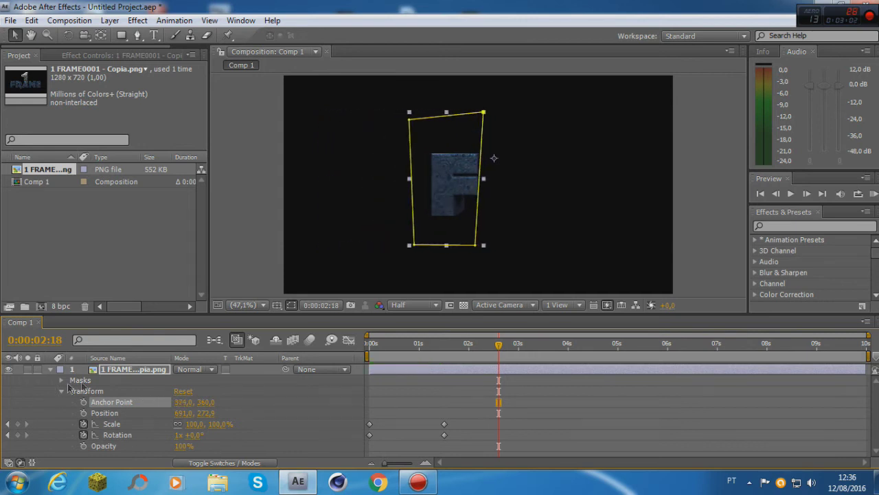
left_click_drag(185, 406, 527, 158)
left_click_drag(180, 397, 142, 408)
left_click_drag(205, 402, 260, 403)
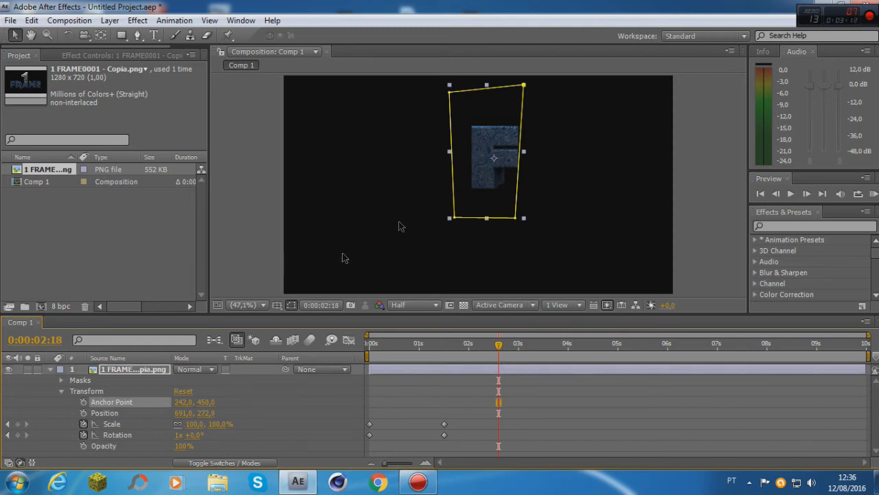
Move the letter F back to the left half of the frame, at a Position of about 223.7, 374.9.
left_click_drag(492, 143, 350, 172)
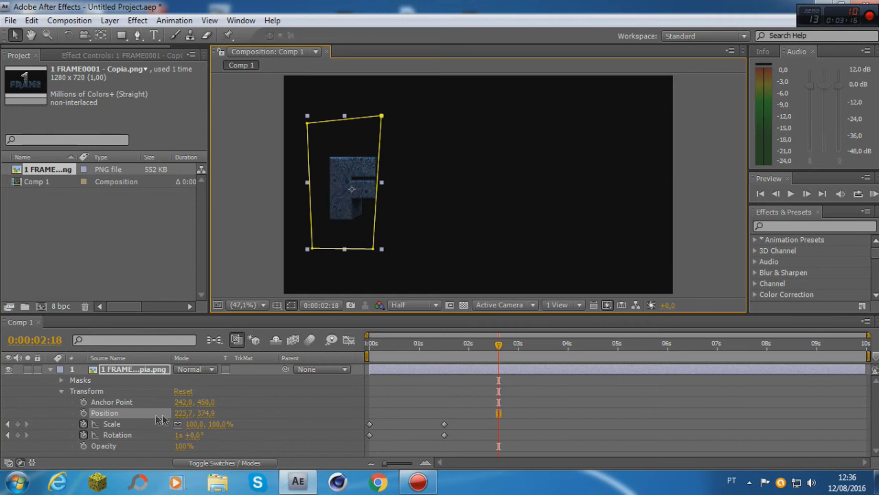
left_click(130, 403)
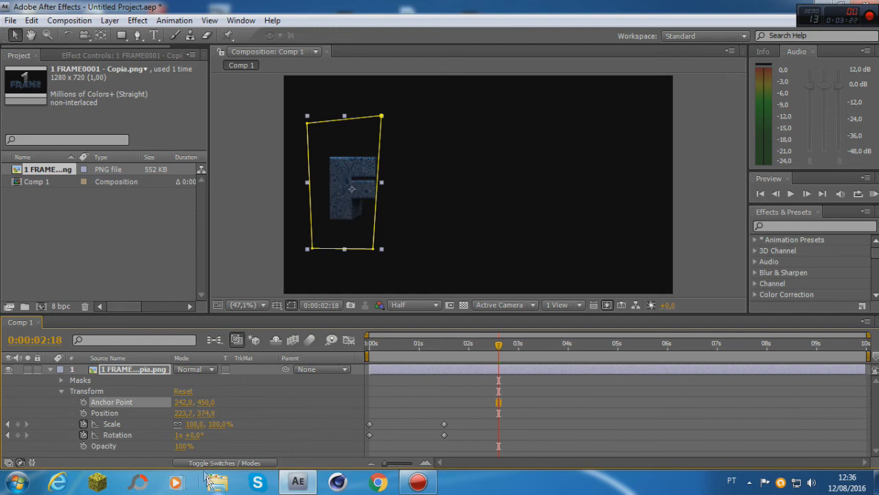
left_click(287, 408)
Scrub and preview the F animation around its new anchor point, and leave the playhead at 0:00:02:04.
left_click_drag(426, 352, 328, 350)
key("KP_0")
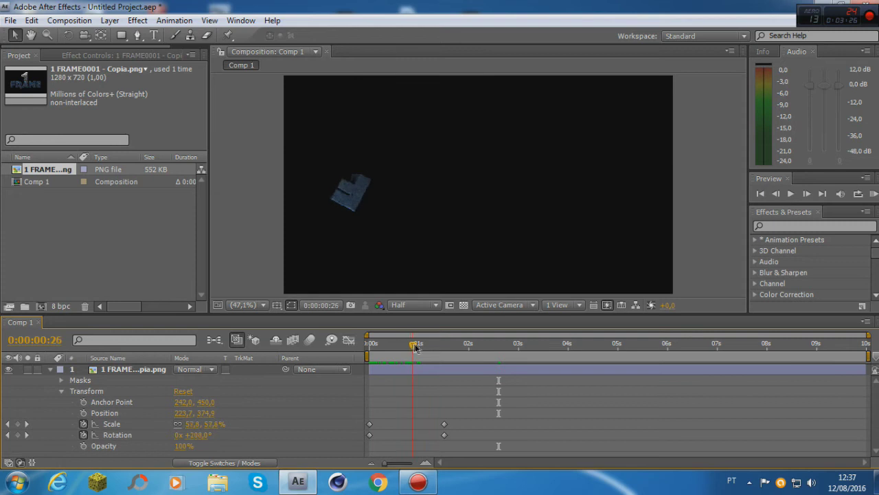
key("KP_0")
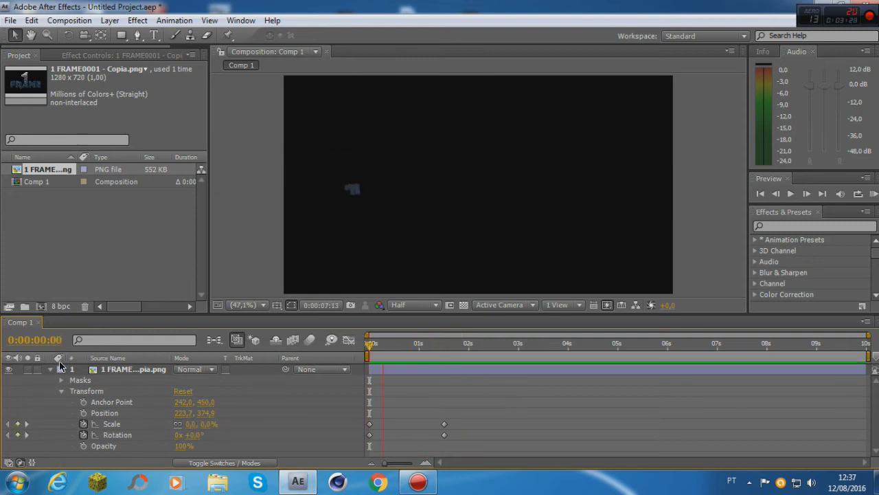
left_click(419, 348)
left_click(419, 347)
left_click_drag(420, 349, 474, 346)
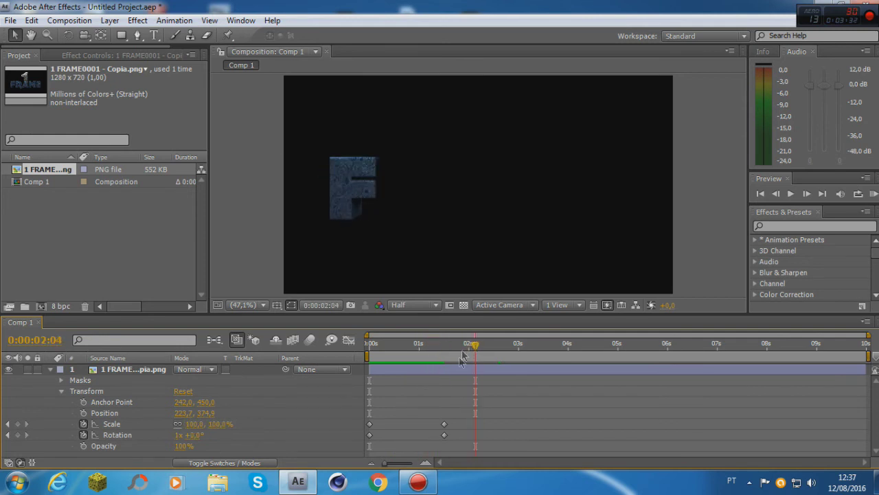
Select all the Scale and Rotation keyframes of the F layer and open the Ease and Wizz script.
left_click_drag(450, 463, 357, 453)
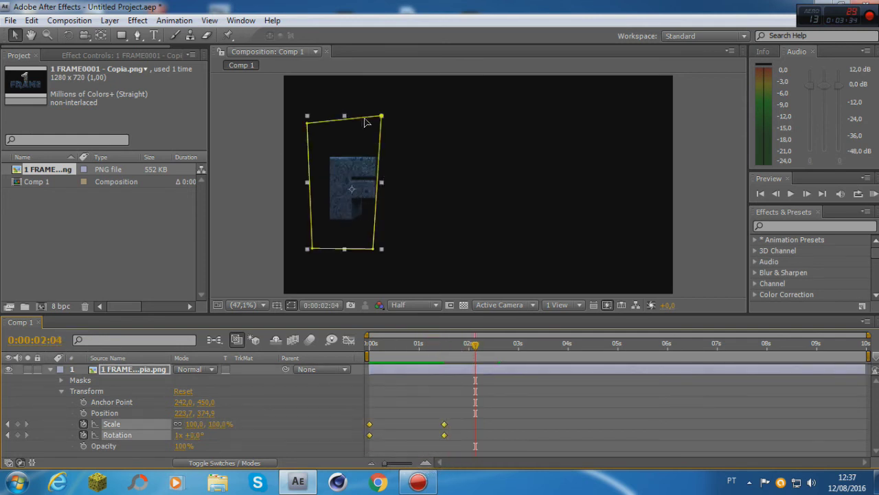
left_click(241, 20)
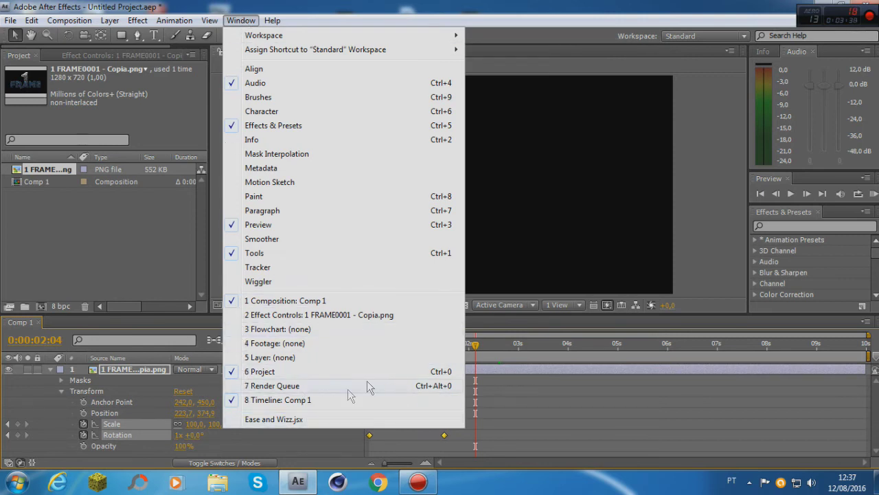
left_click(305, 418)
left_click_drag(307, 87, 472, 59)
left_click_drag(548, 44, 362, 39)
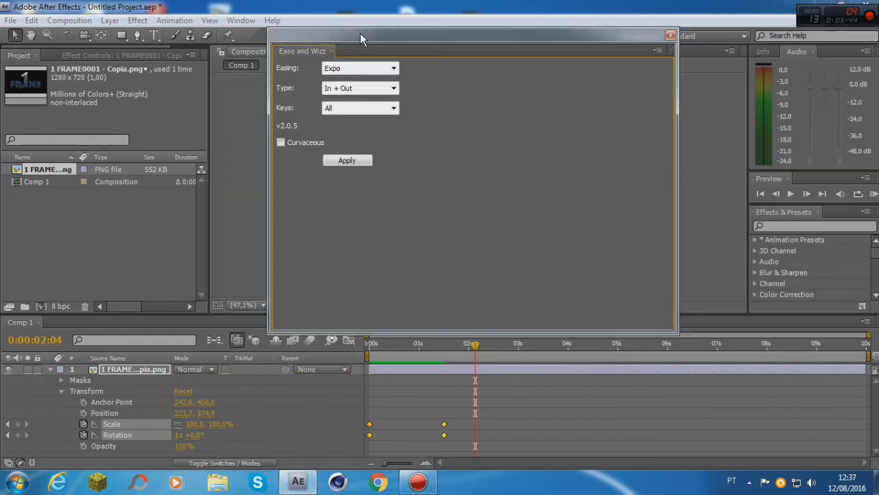
left_click_drag(424, 41, 413, 55)
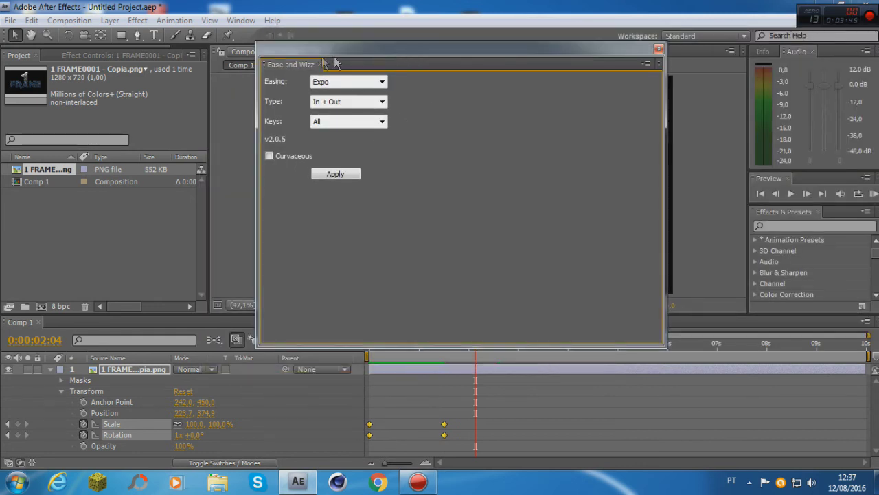
Apply Back easing of type Out to all the selected keyframes and close Ease and Wizz.
left_click(382, 83)
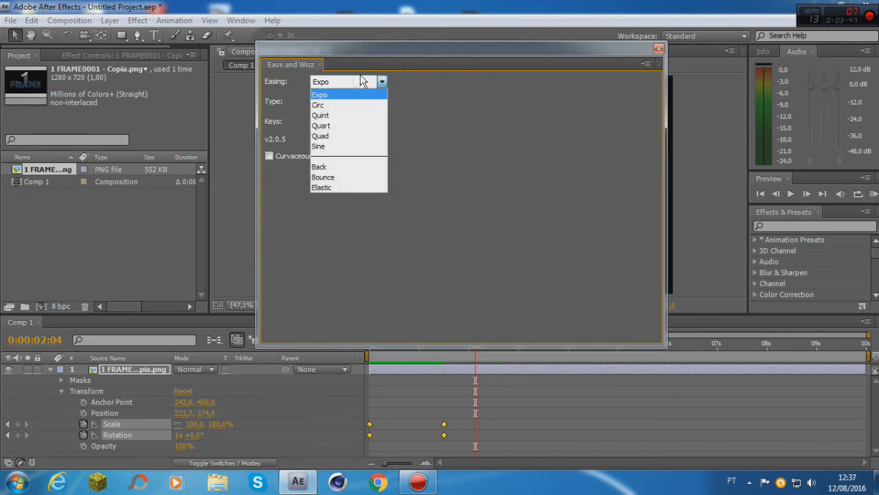
left_click(328, 167)
left_click(378, 102)
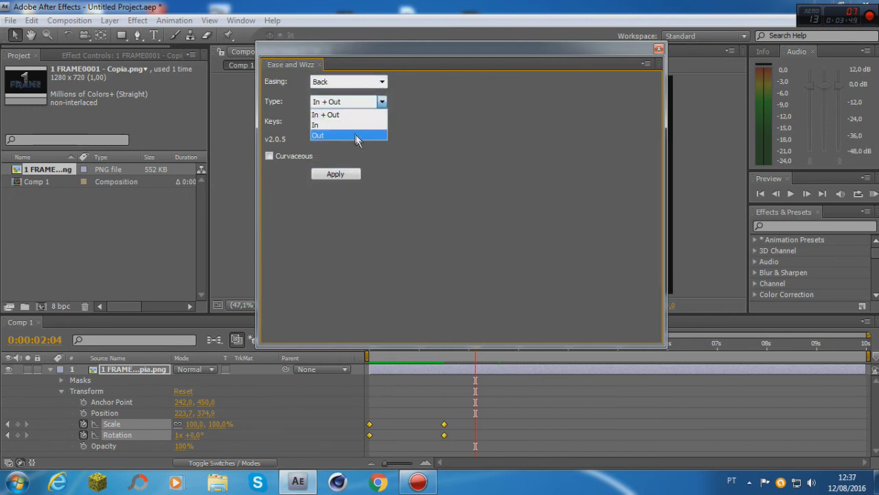
left_click(355, 136)
left_click(335, 174)
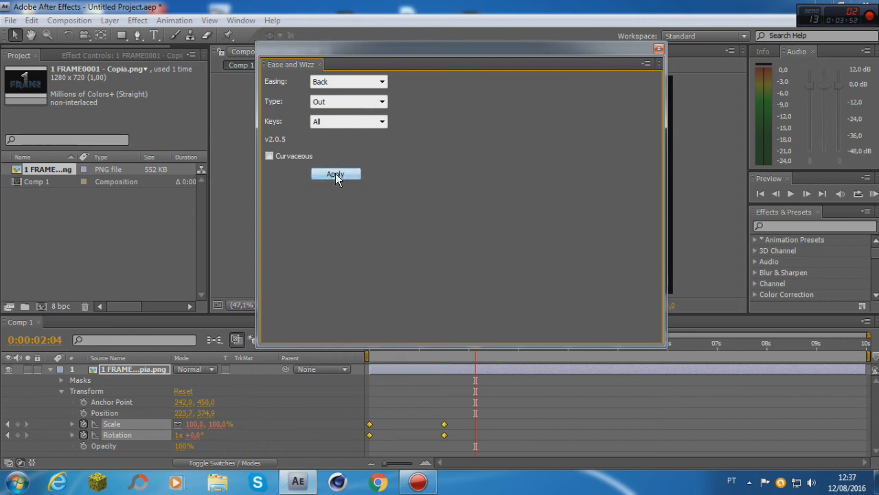
left_click(658, 46)
Preview the eased scale and rotation animation of the letter F.
key("space")
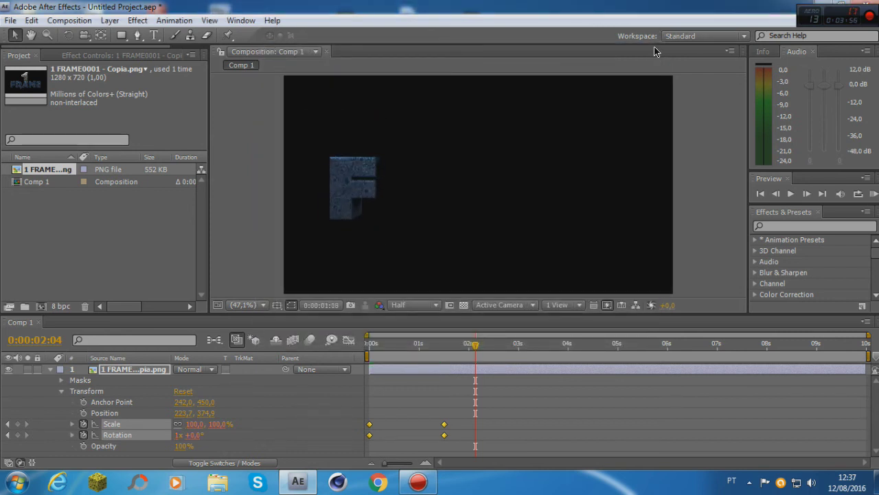
key("space")
key("space")
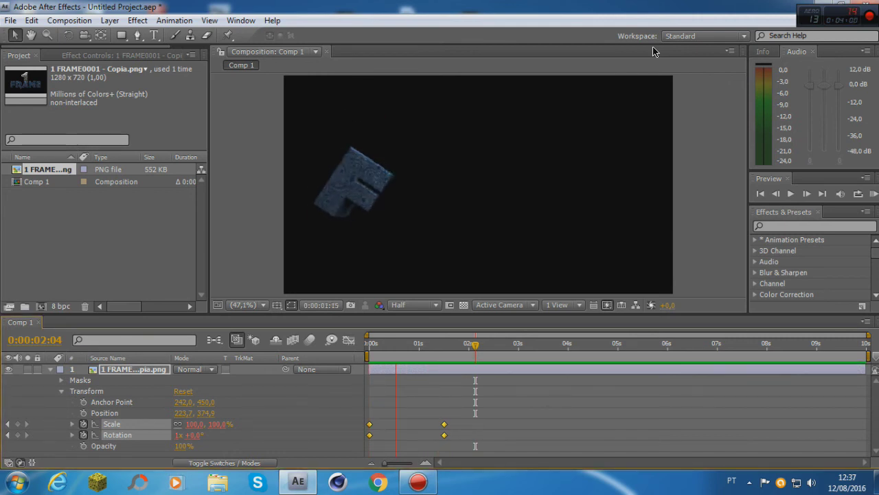
key("space")
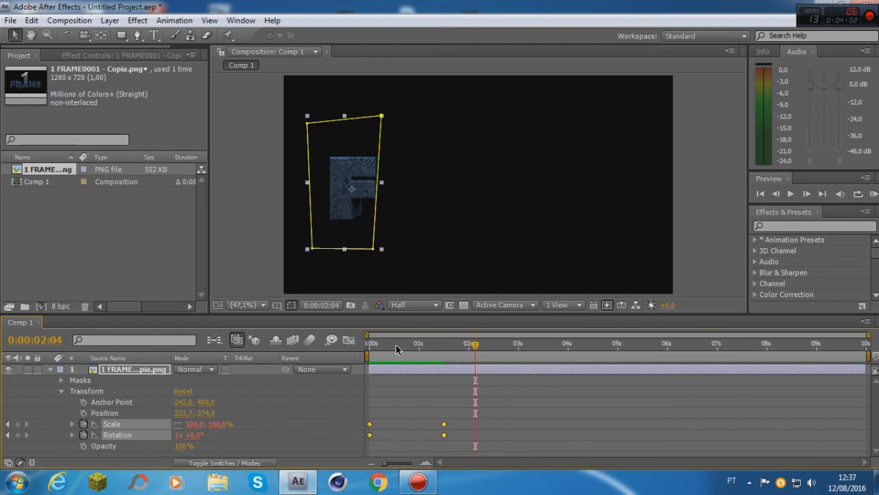
Deselect and collapse the F layer, and play the animation from 0:00:00:00.
key("Home")
key("F2")
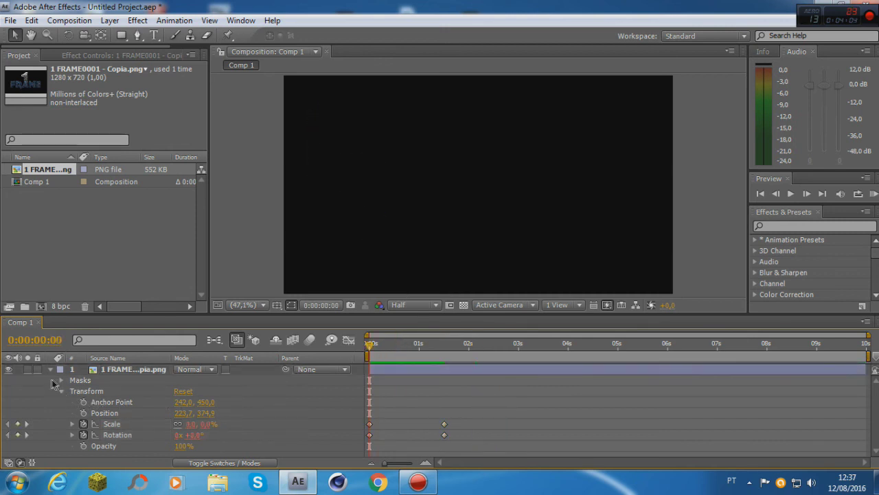
left_click(61, 391)
left_click(50, 369)
key("space")
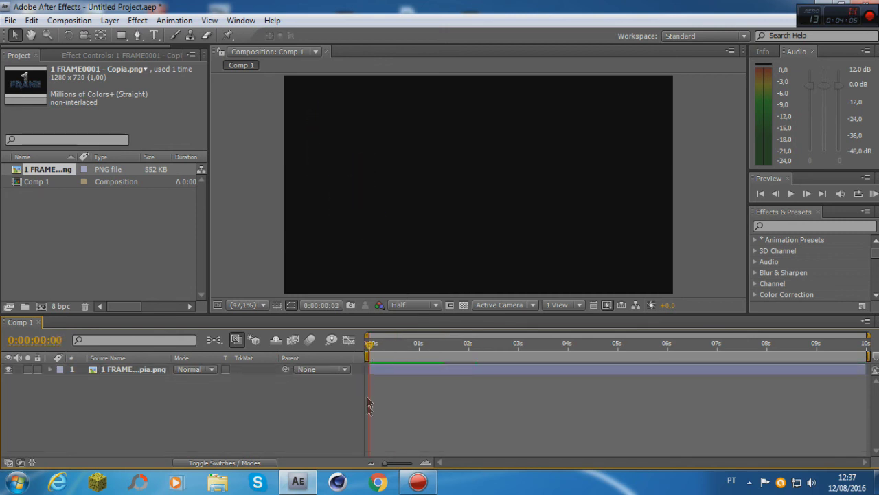
key("space")
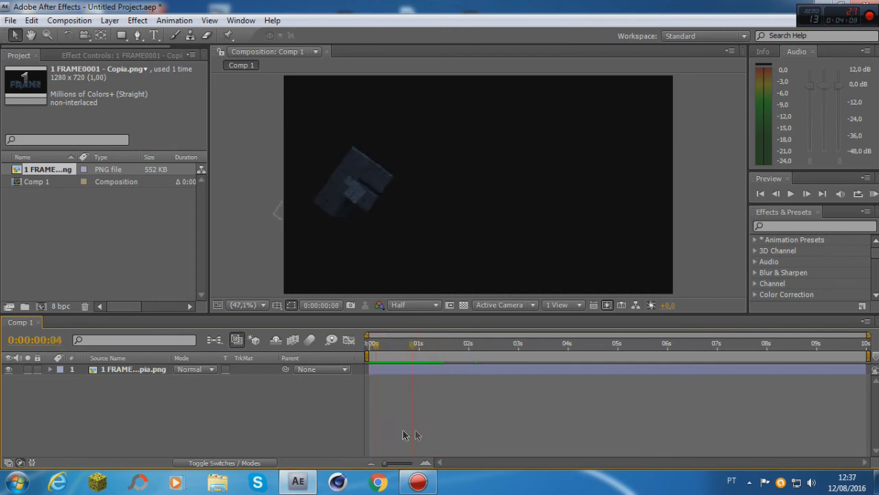
left_click_drag(364, 432, 479, 443)
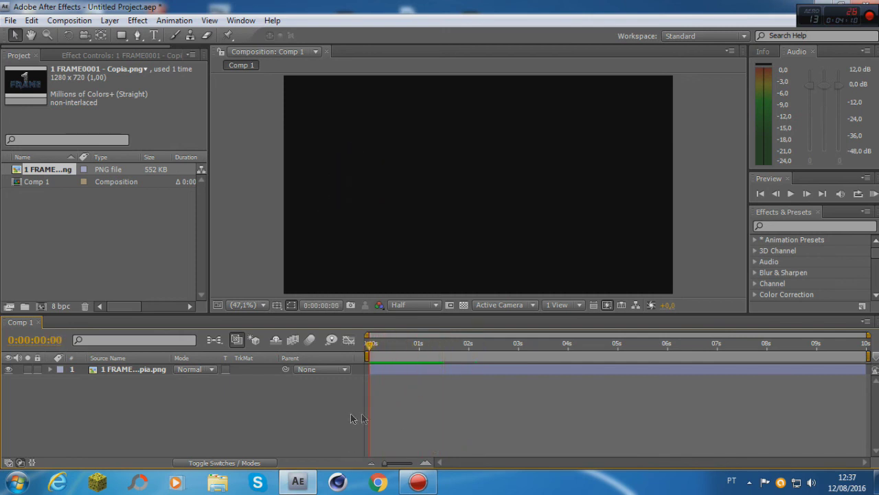
left_click_drag(422, 416, 355, 426)
left_click_drag(434, 428, 340, 382)
left_click_drag(344, 371, 406, 417)
left_click_drag(390, 348, 361, 400)
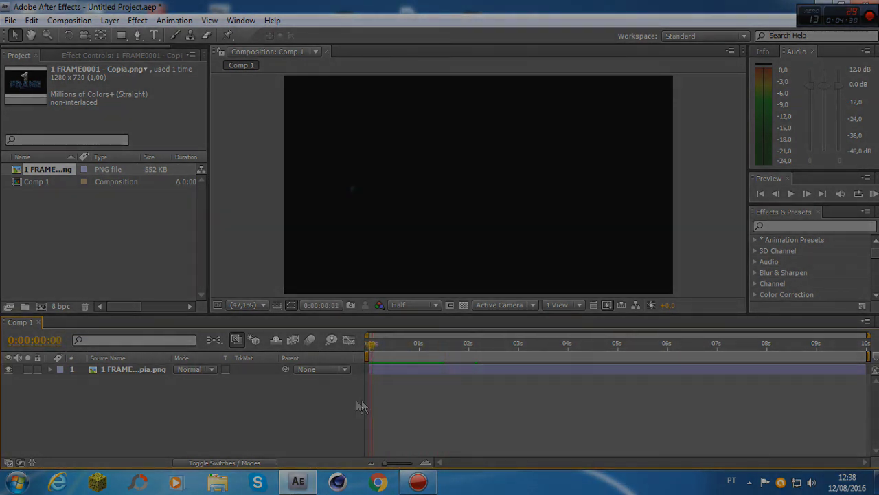
Play the finished F intro once more from the start of the composition.
key("space")
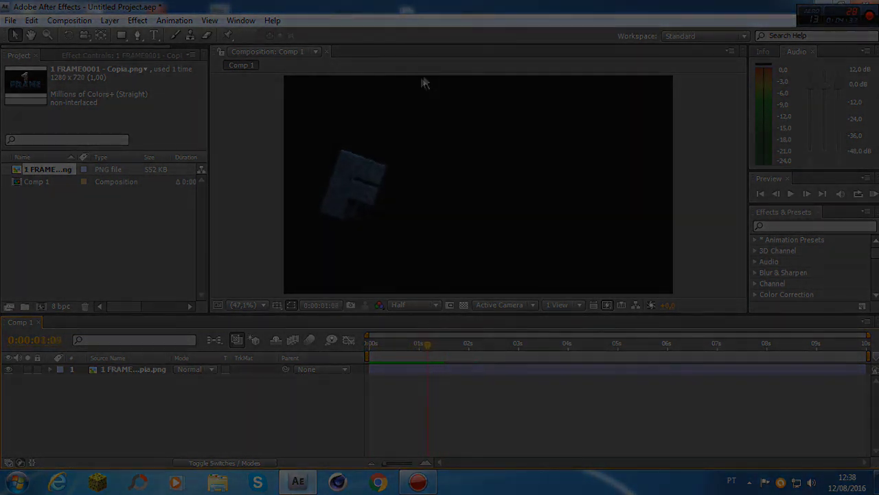